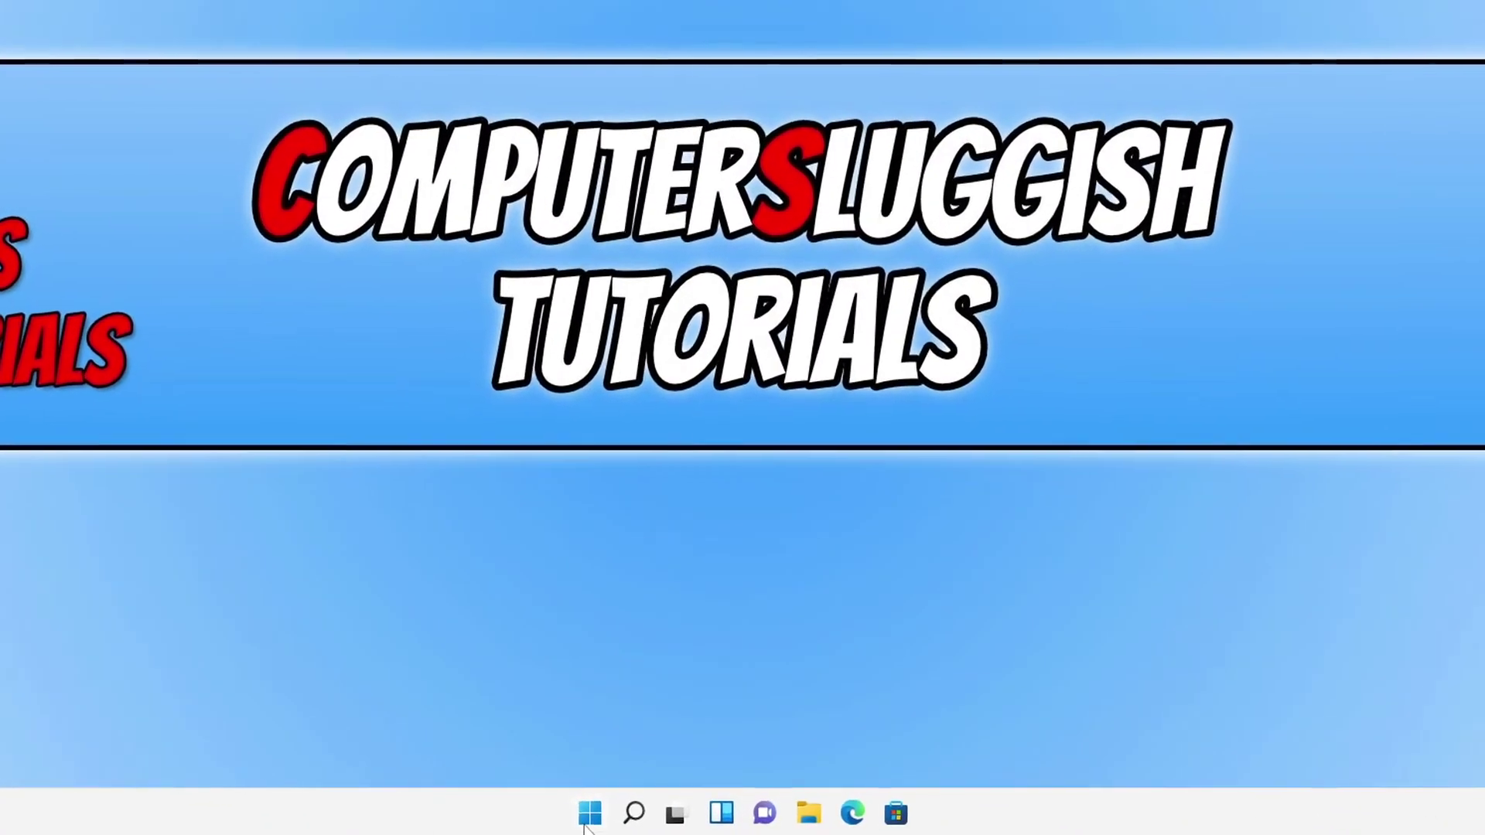
# Find Command Prompt through Start search and launch it as administrator.
pyautogui.press('super')
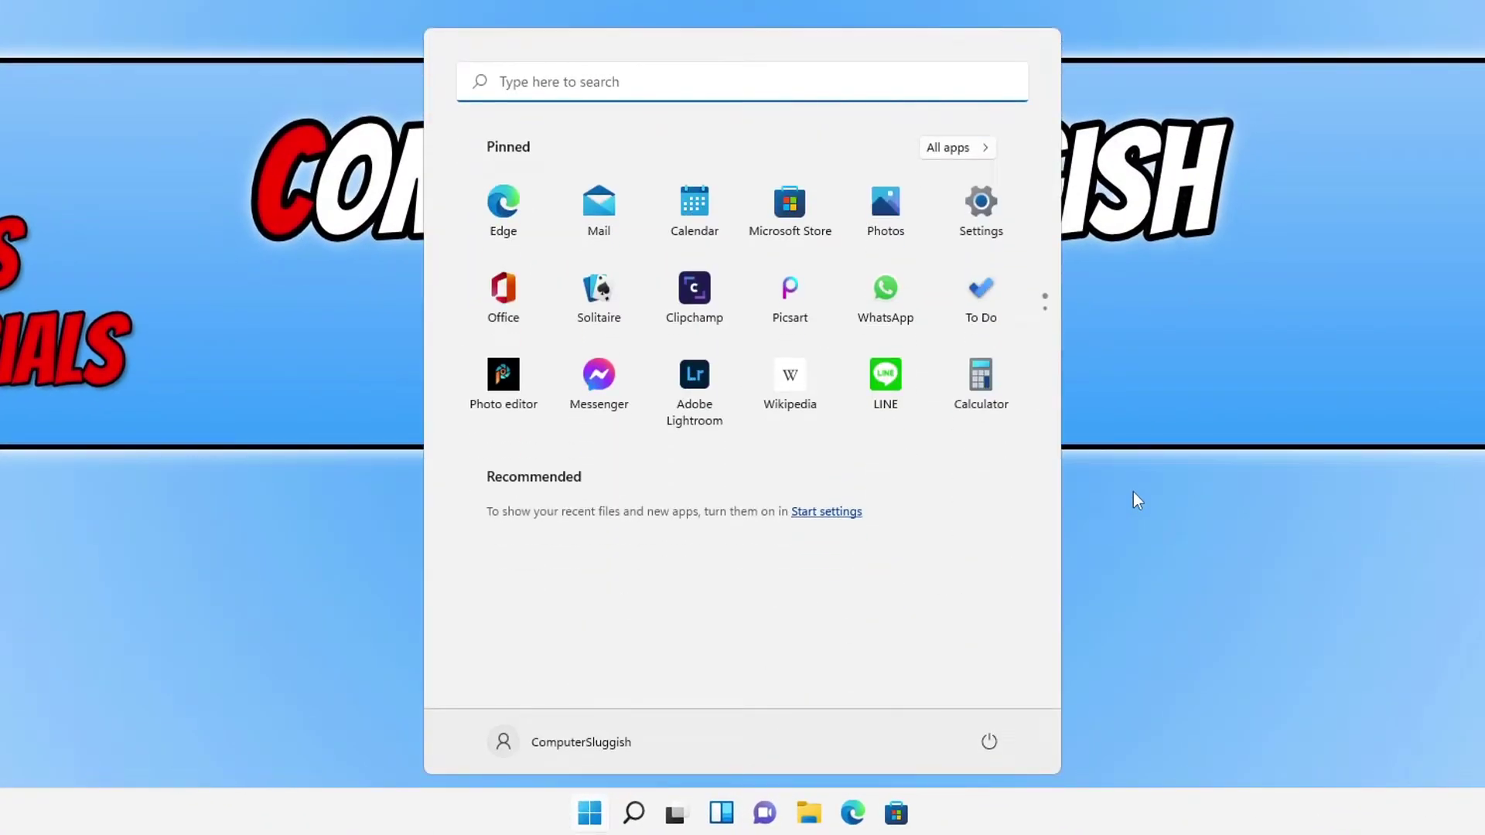
pyautogui.write('cmd')
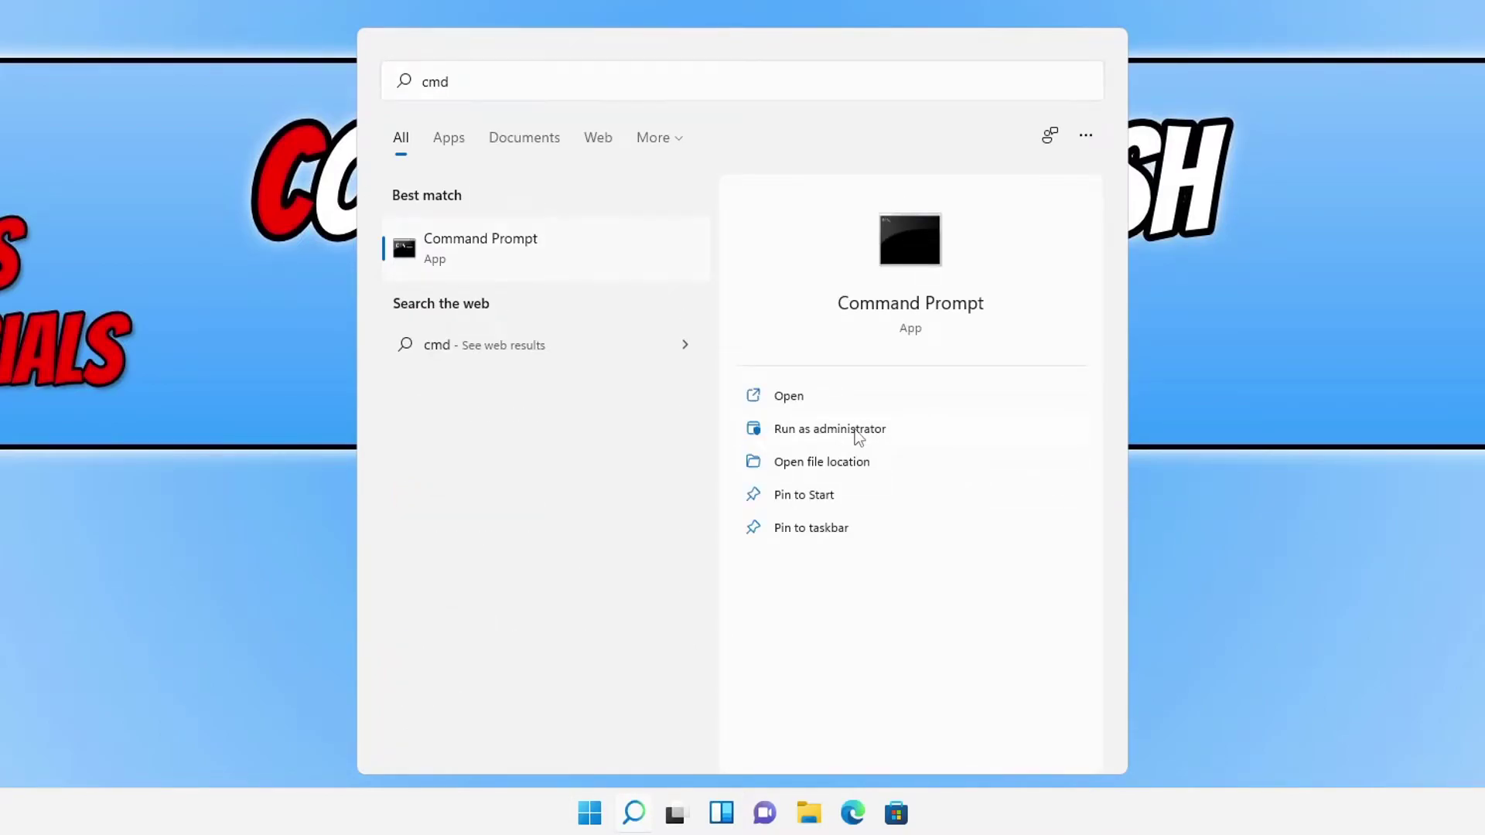
pyautogui.click(855, 430)
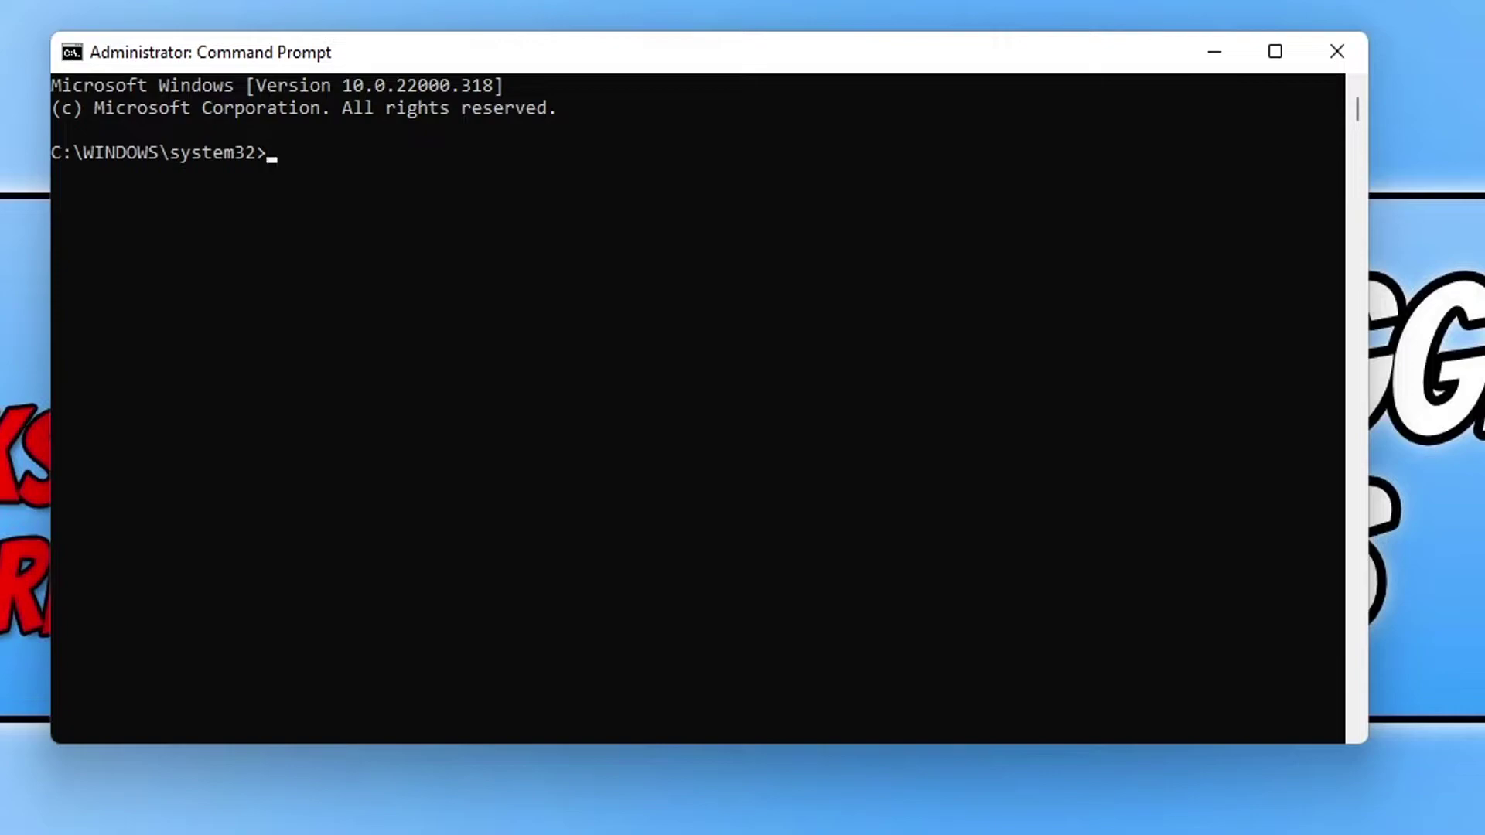
pyautogui.write('sfc /scannow')
# Run sfc /scannow in the administrator Command Prompt.
pyautogui.press('Return')
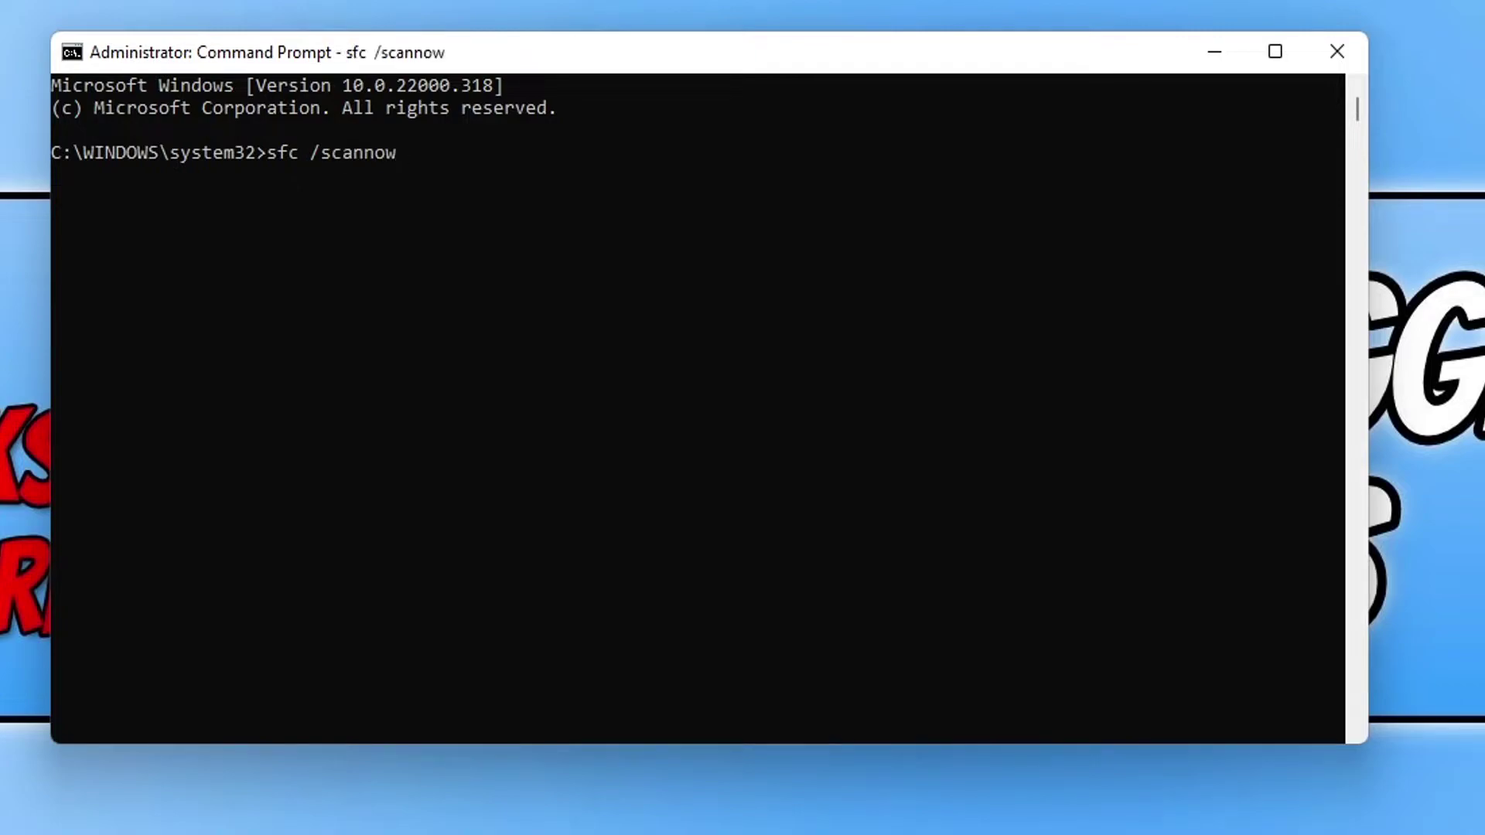